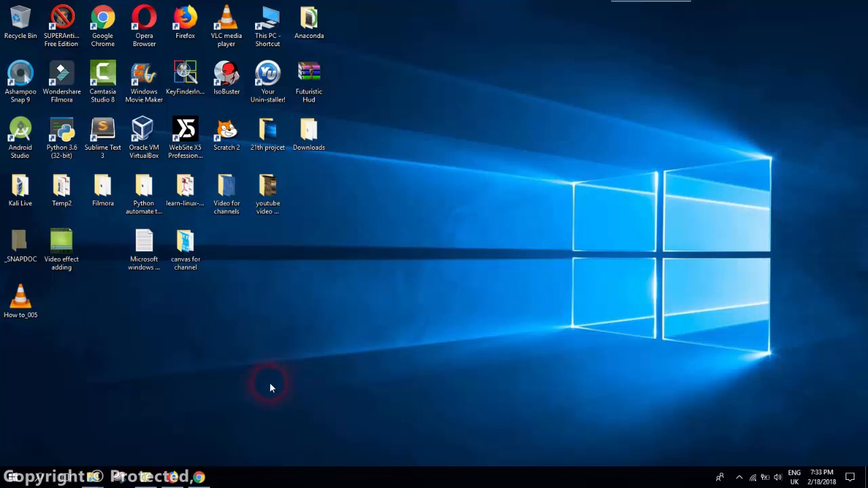
Step: Look at the connected drives, including the ESD-USB flash drive, in This PC and close the window
double_click(267, 24)
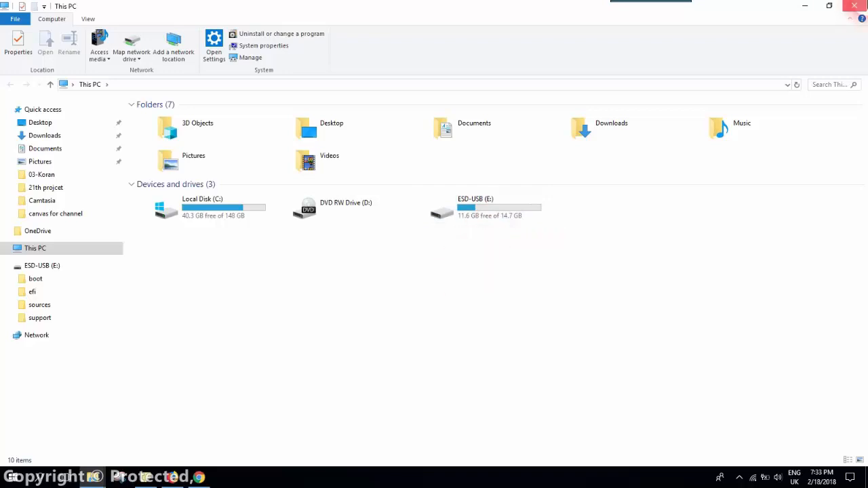
left_click(856, 6)
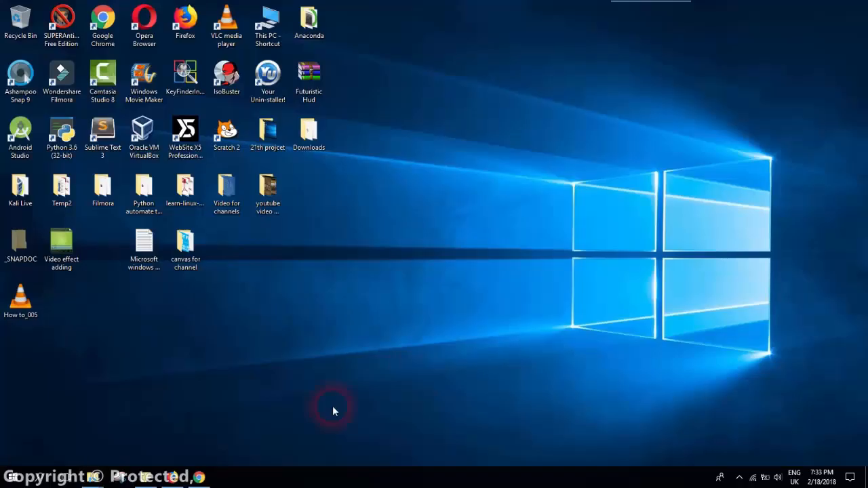
Step: Switch to Firefox and download the media creation tool from Microsoft's Download Windows 10 page, saving MediaCreationTool.exe
left_click(175, 477)
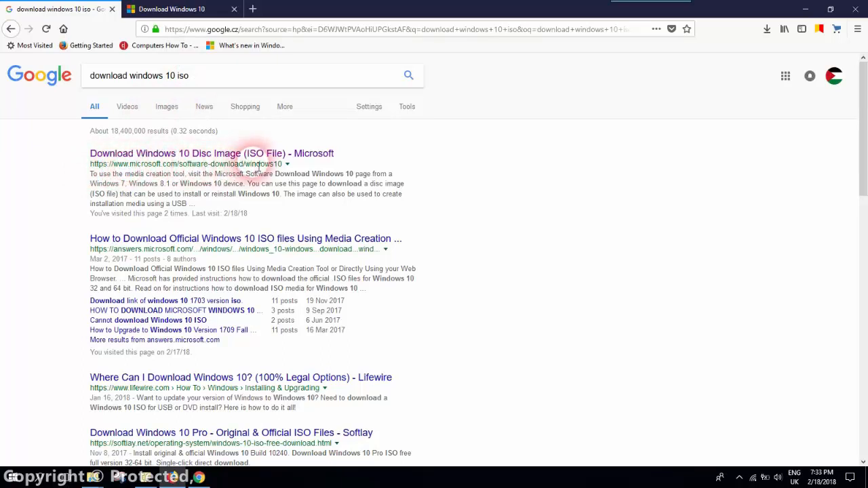
left_click(190, 9)
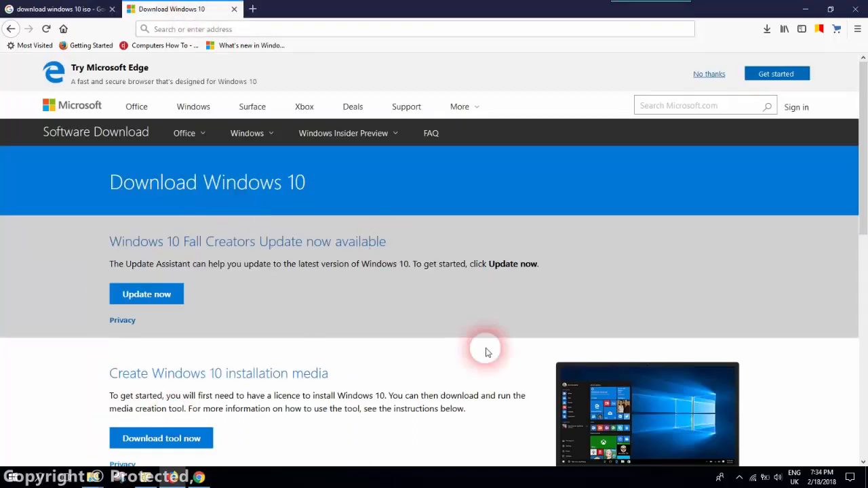
scroll(281, 296, "down", 4)
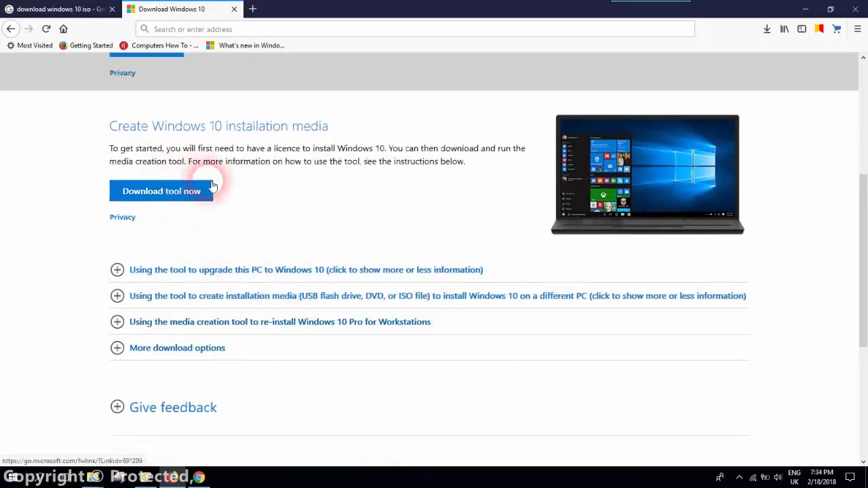
left_click(200, 192)
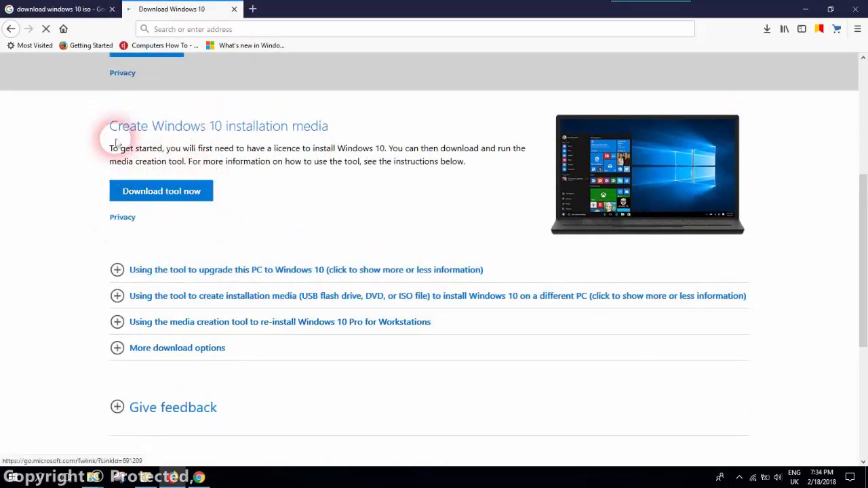
left_click_drag(130, 130, 282, 135)
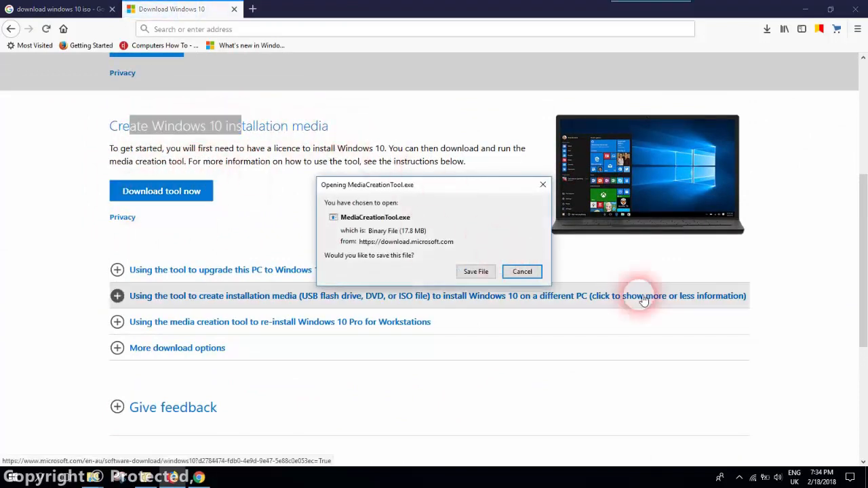
left_click(483, 272)
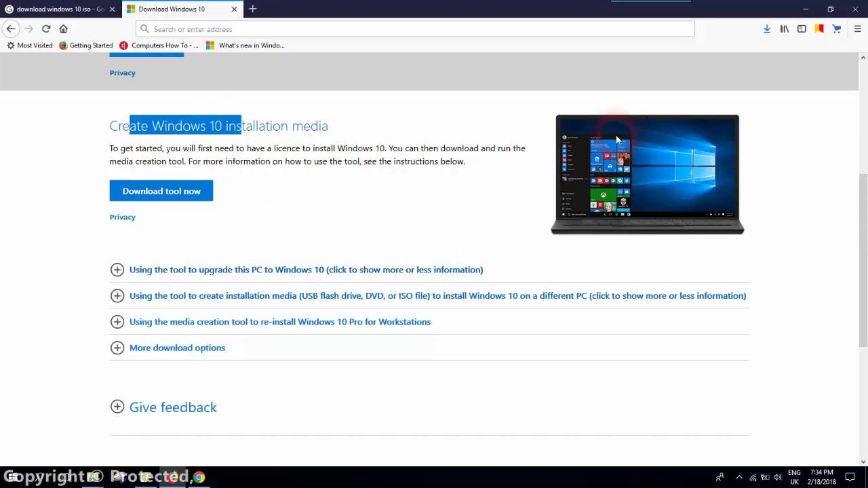
Step: Run the downloaded MediaCreationTool(2).exe with the browser minimised, and accept the Microsoft license terms
left_click(767, 30)
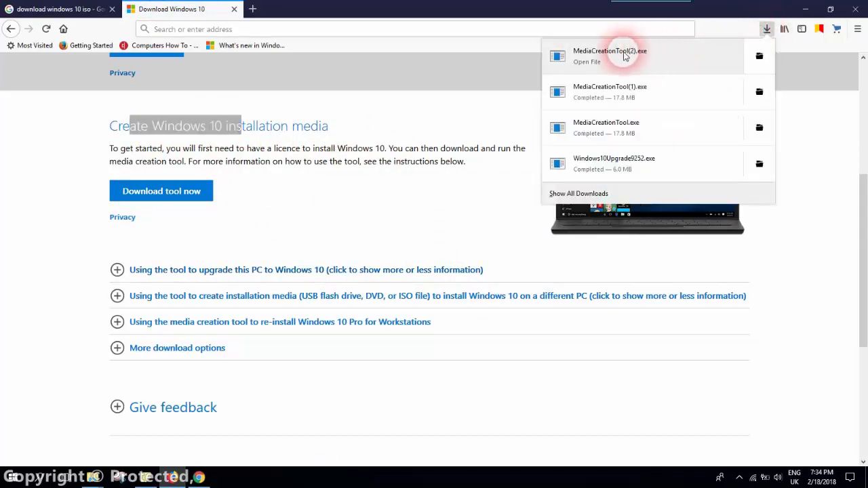
left_click(622, 54)
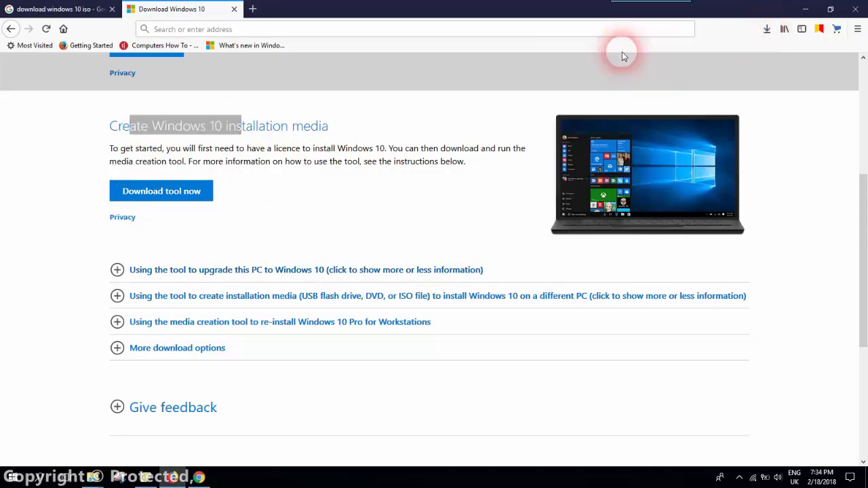
left_click(368, 145)
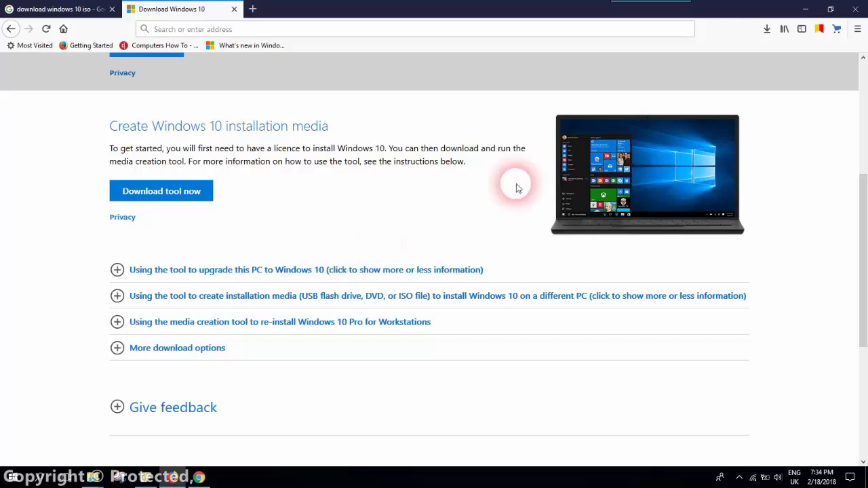
left_click(808, 9)
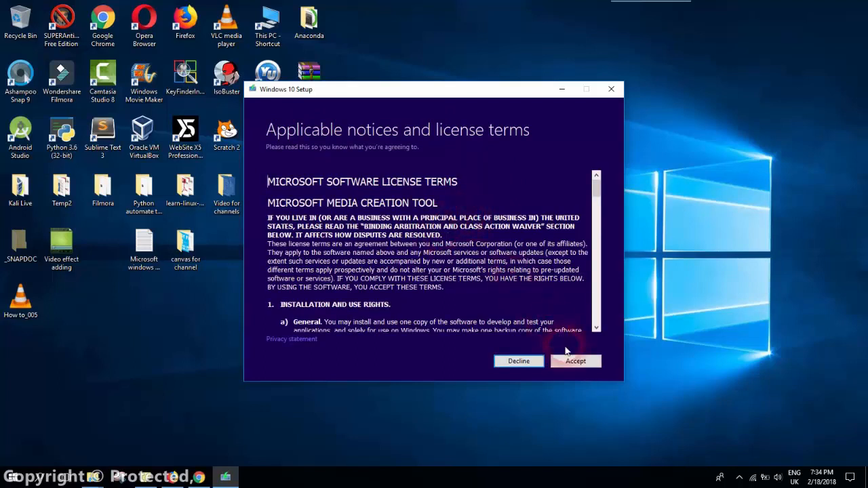
left_click(576, 361)
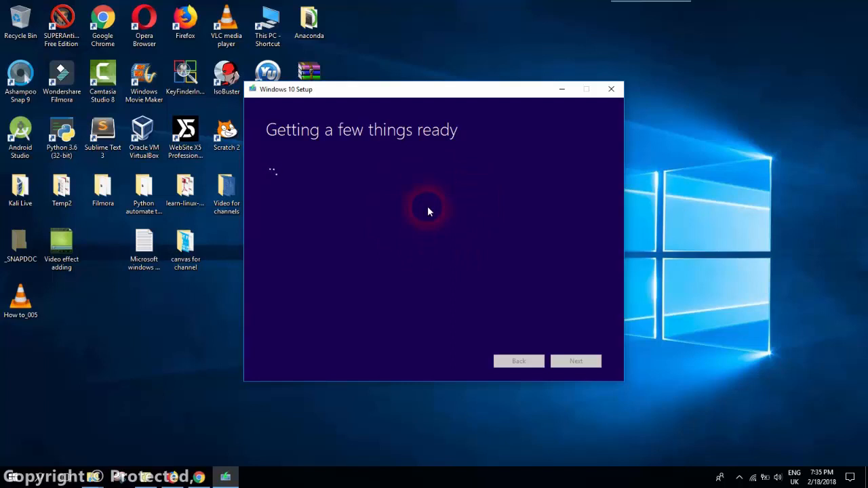
Step: Choose to create installation media (USB flash drive, DVD, or ISO file) for another PC and continue
key("alt+p")
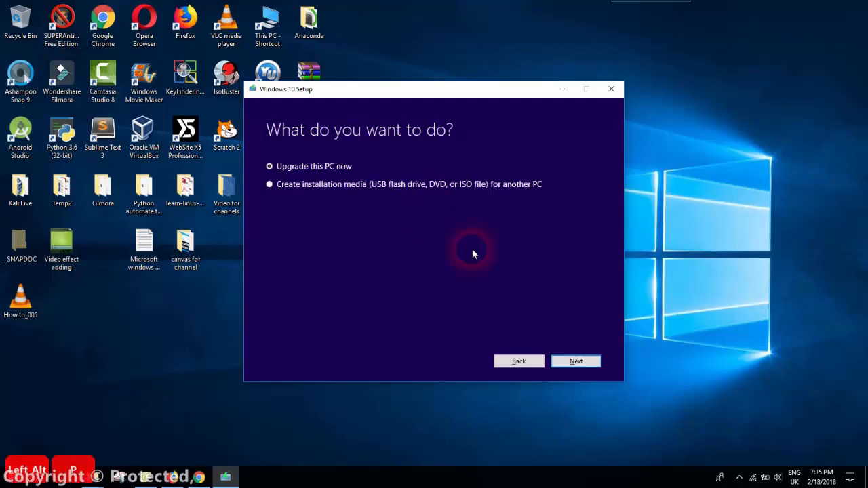
left_click(300, 169)
left_click(292, 185)
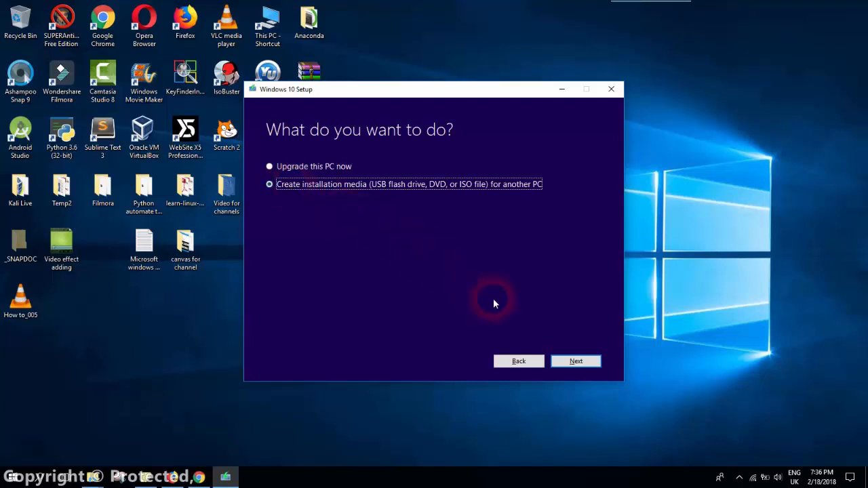
left_click(570, 363)
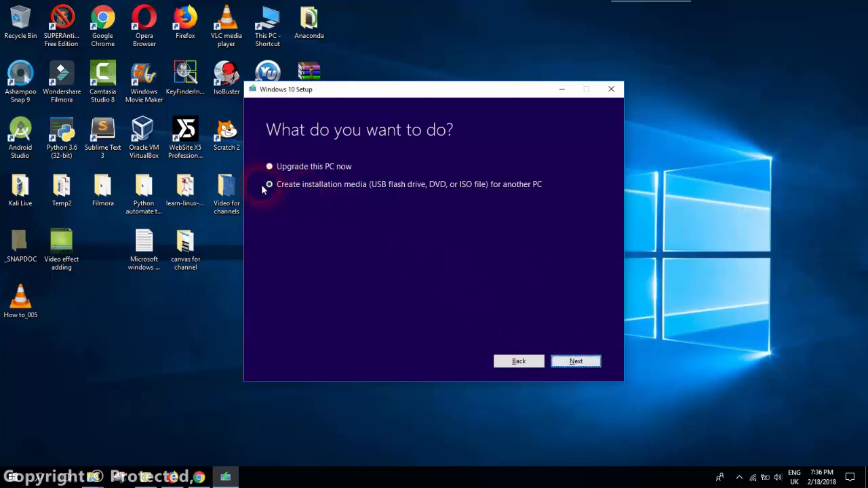
left_click(573, 361)
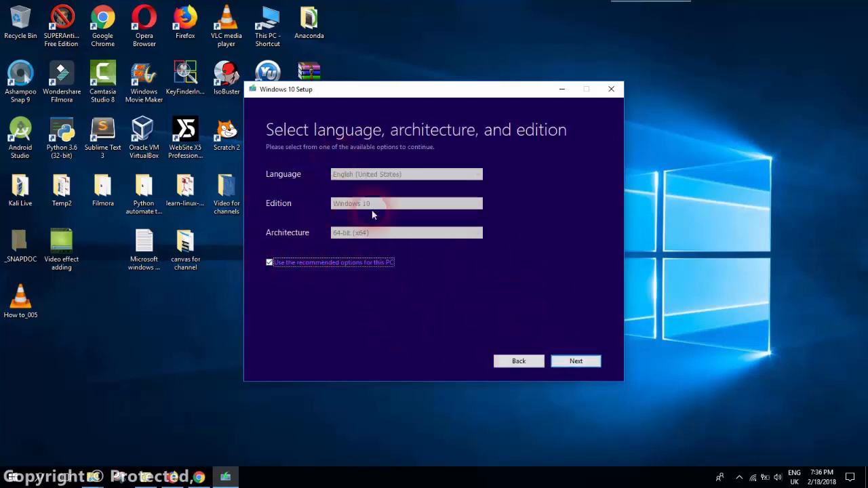
Step: Turn off the recommended options for this PC, look through the language choices and select Windows 10 as the edition
left_click(270, 263)
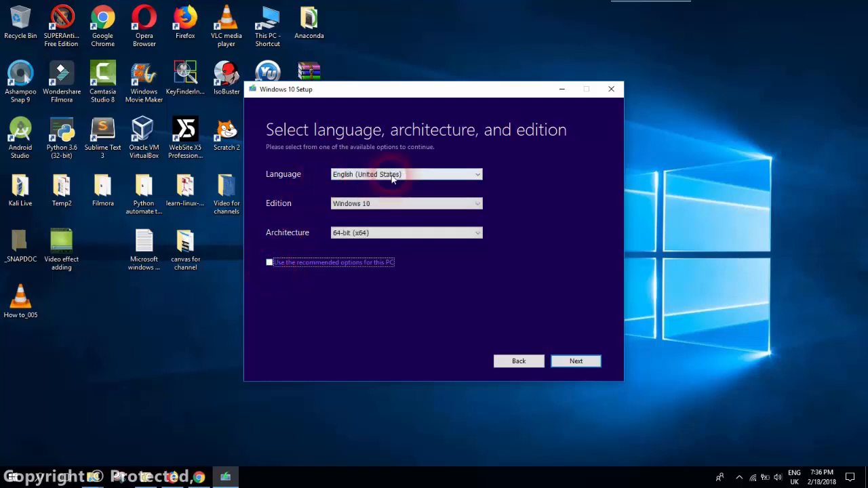
left_click(407, 174)
left_click(287, 272)
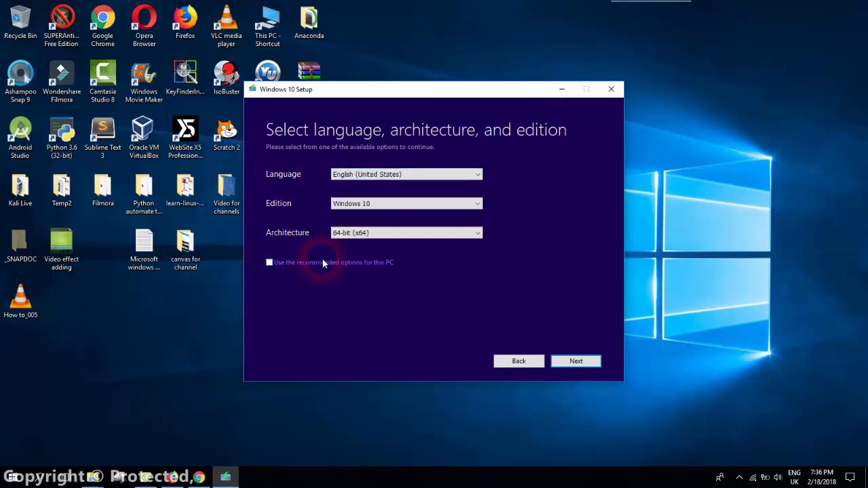
left_click(361, 174)
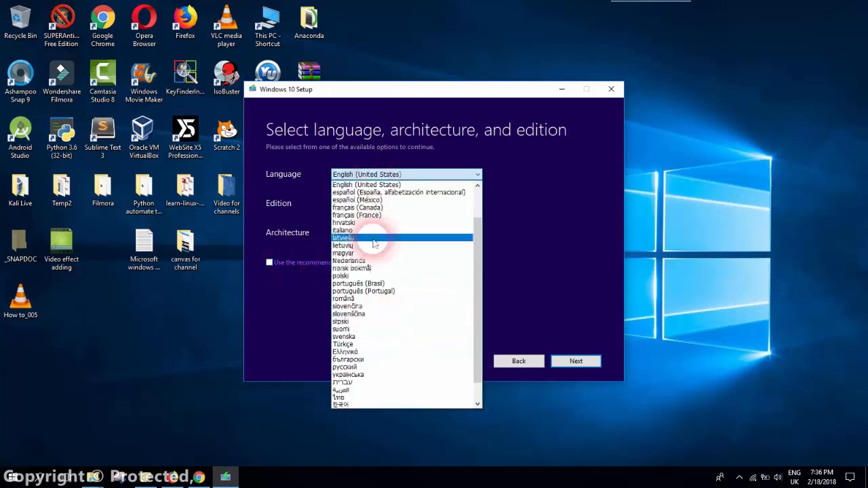
left_click(502, 275)
left_click(383, 203)
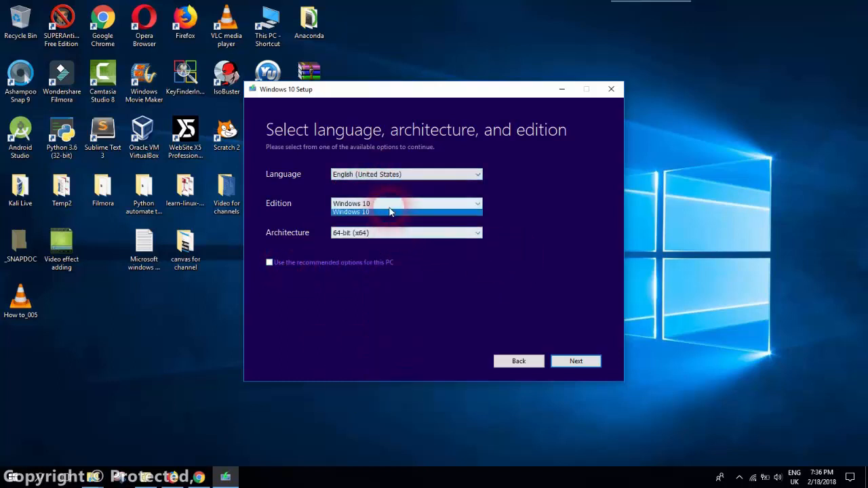
left_click(352, 215)
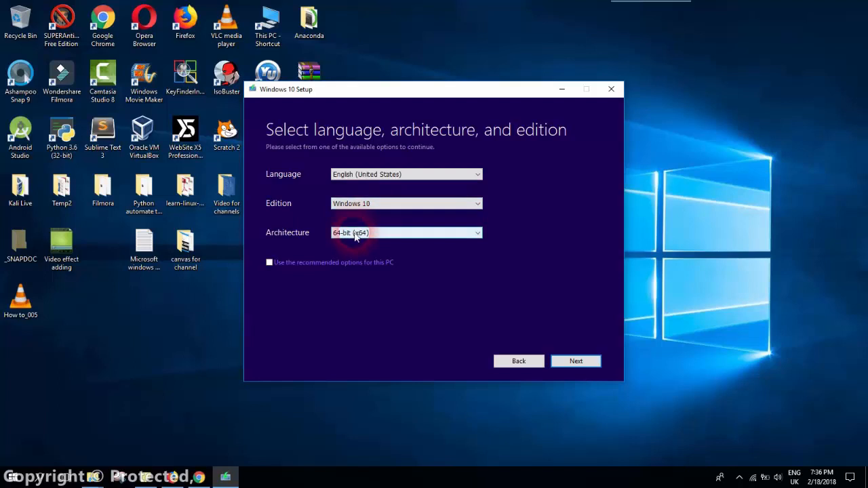
Step: Set the architecture to 32-bit (x86), continue and accept the notice about matching editions
left_click(358, 234)
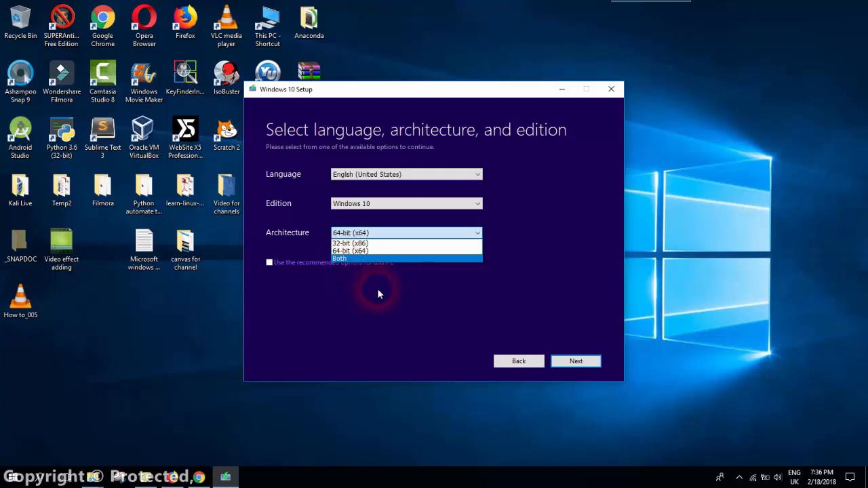
left_click(364, 244)
left_click(576, 362)
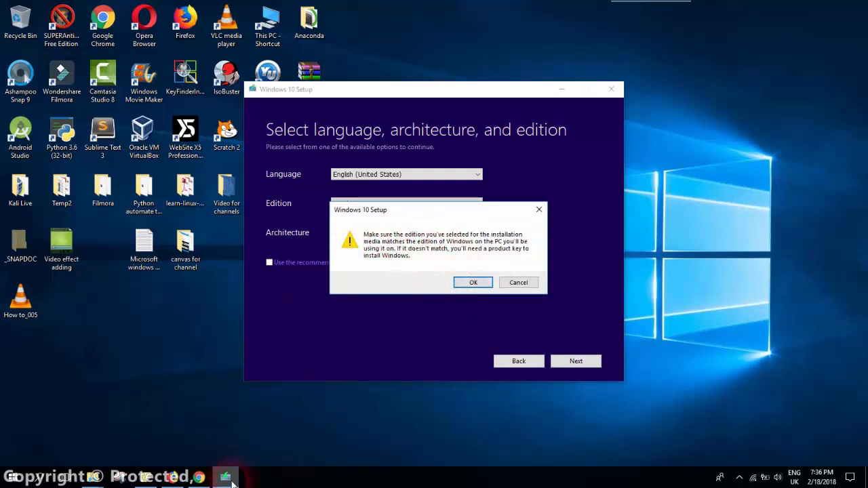
left_click(473, 283)
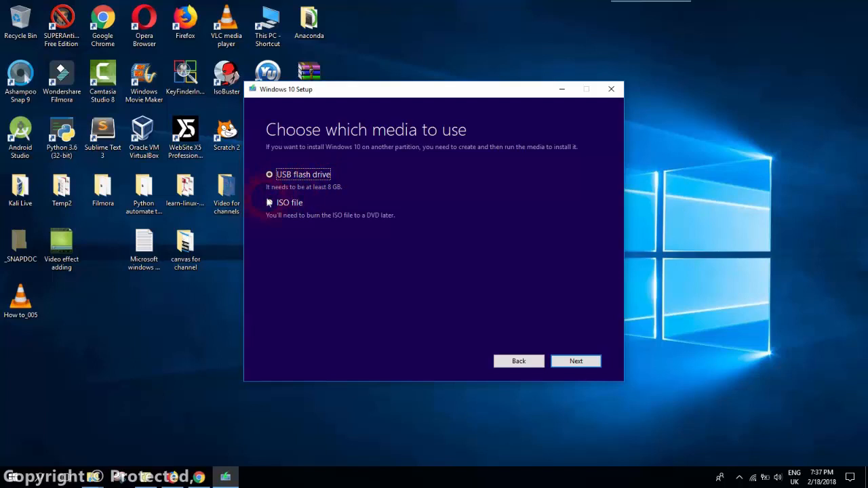
Step: Use a USB flash drive as the installation media, select the E: (ESD-USB) drive and refresh the drive list
left_click(571, 363)
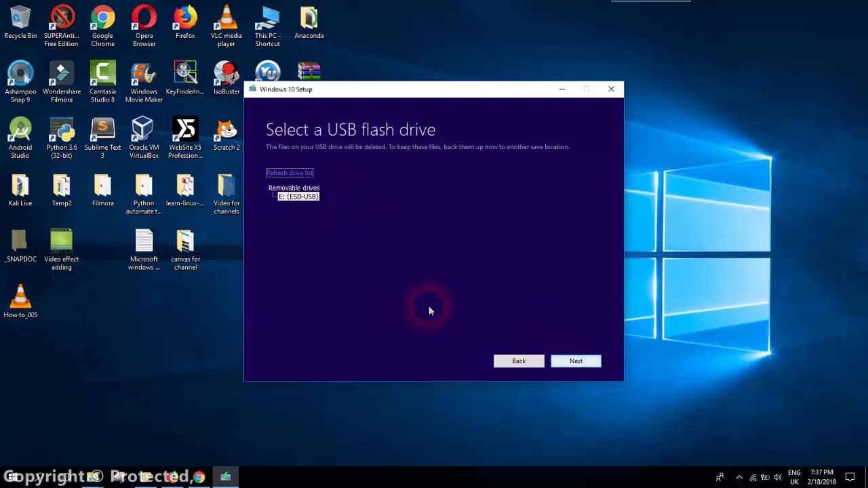
left_click(298, 197)
left_click(289, 174)
Step: Check the E: (ESD-USB) drive against This PC, close that window and proceed with this drive in the setup
double_click(280, 27)
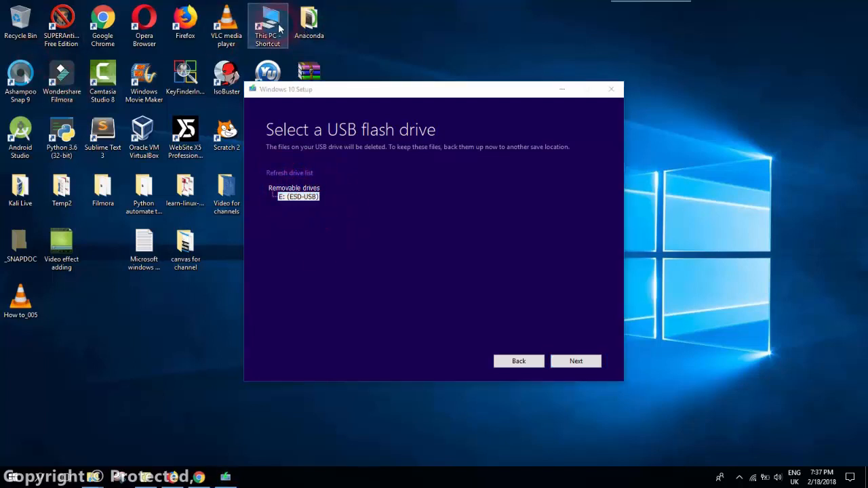
left_click(829, 5)
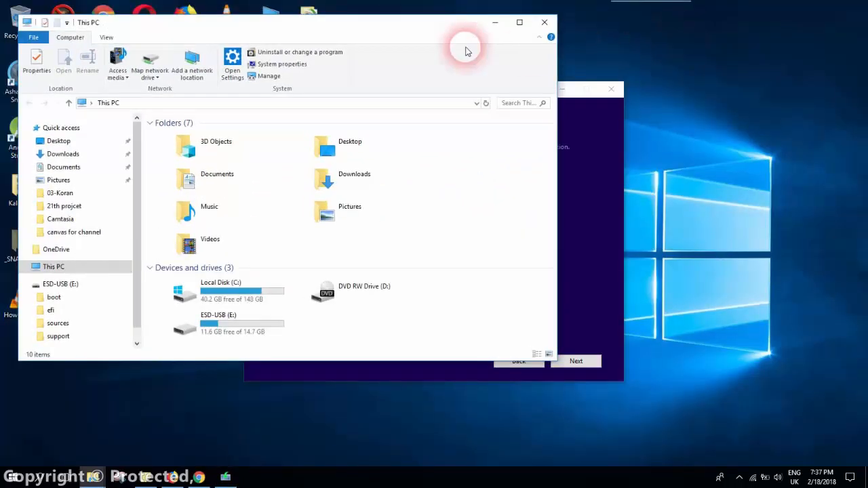
left_click_drag(378, 25, 751, 27)
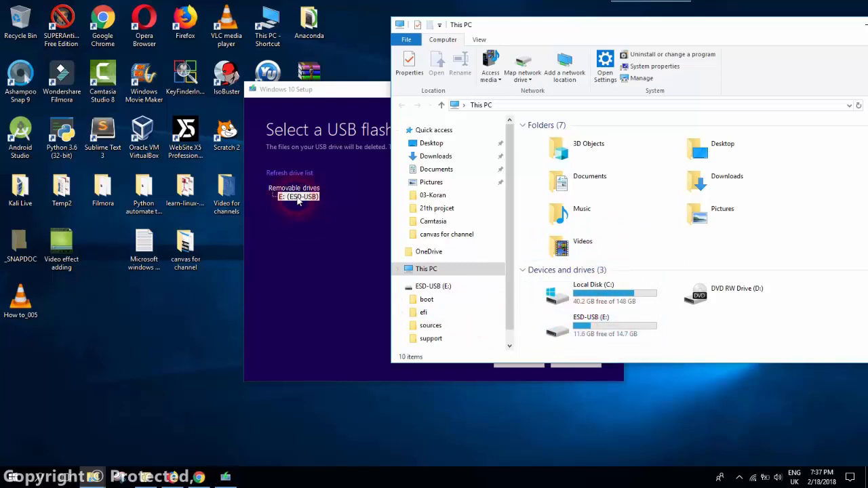
left_click_drag(789, 30, 570, 83)
left_click(514, 71)
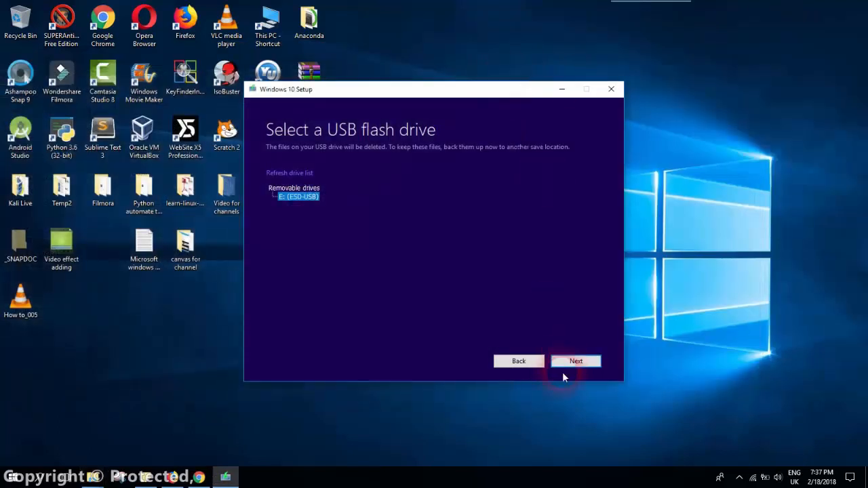
left_click(570, 361)
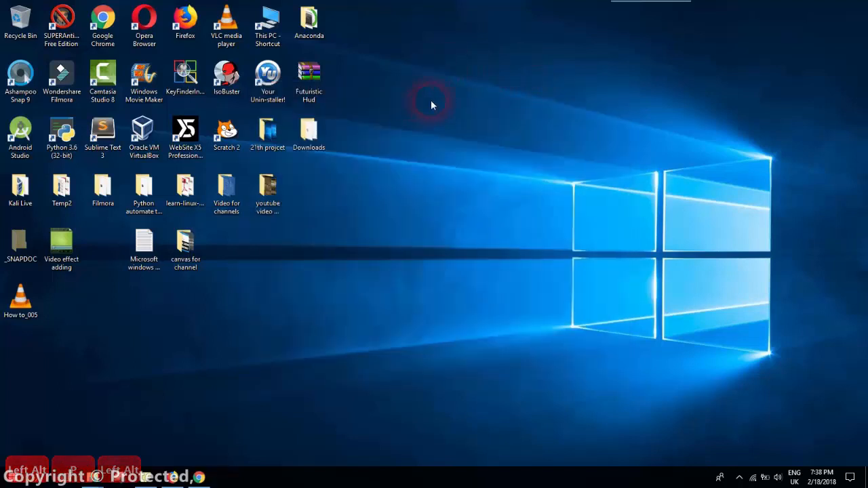
Step: Open the ESD-USB (H:) drive from a maximised This PC window to examine the installation files on it
double_click(278, 43)
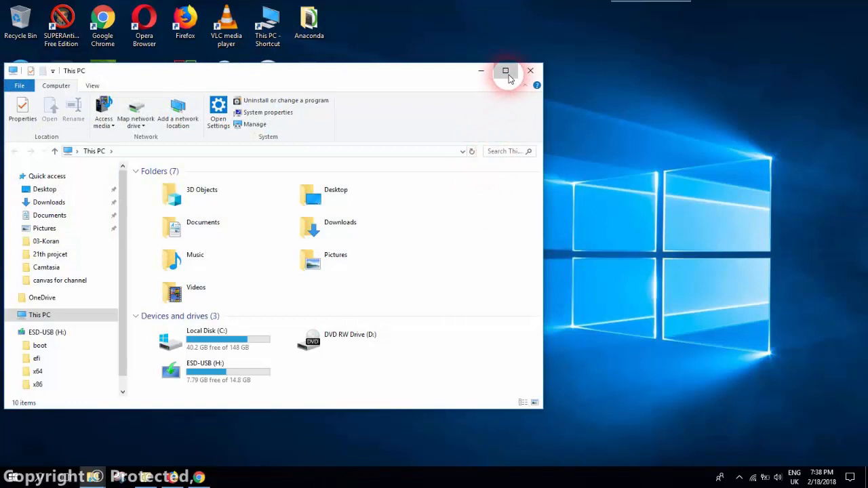
left_click(506, 72)
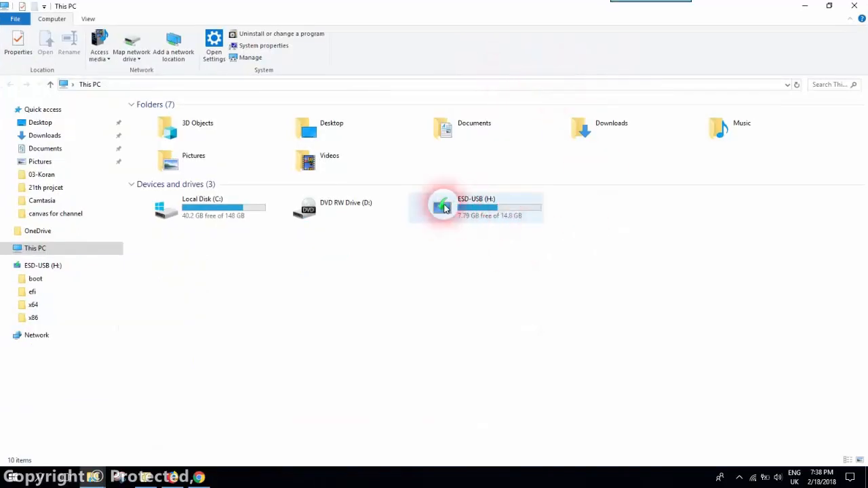
left_click(445, 208)
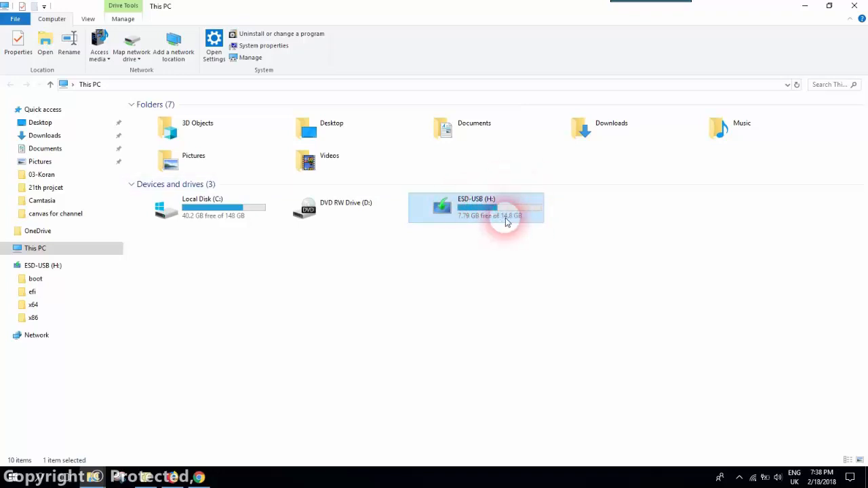
double_click(462, 202)
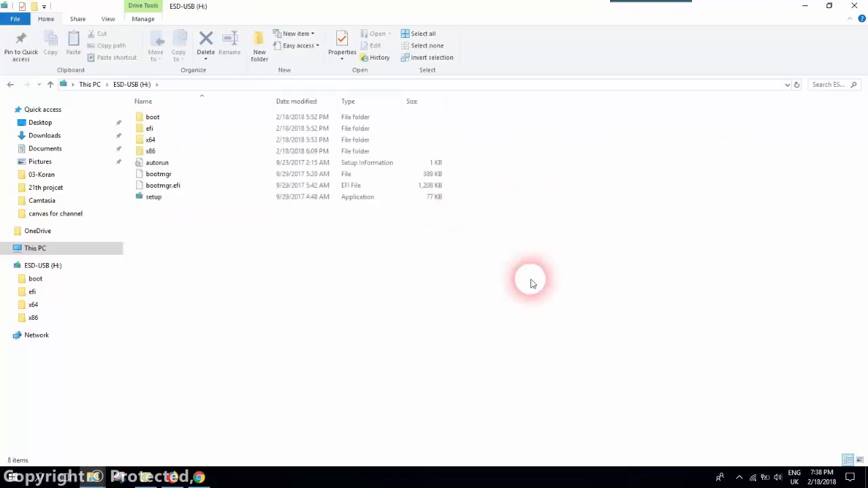
Step: Locate the setup application on the ESD-USB (H:) drive and return to the This PC overview
left_click(150, 199)
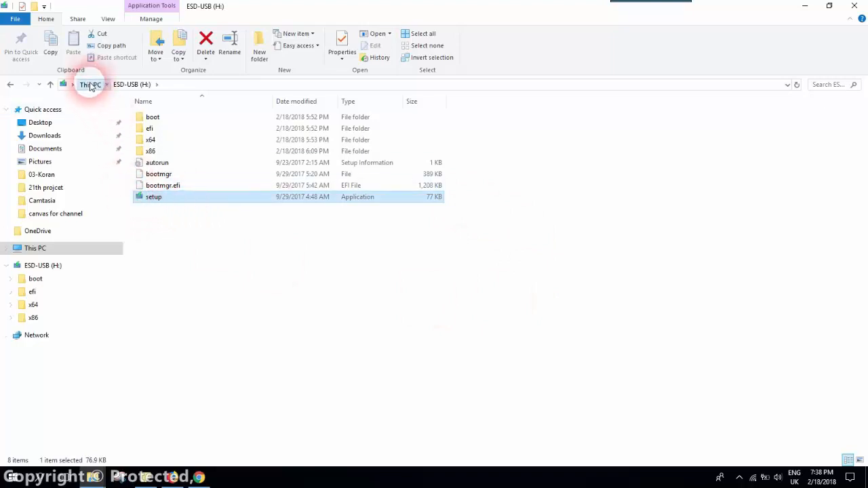
left_click(90, 85)
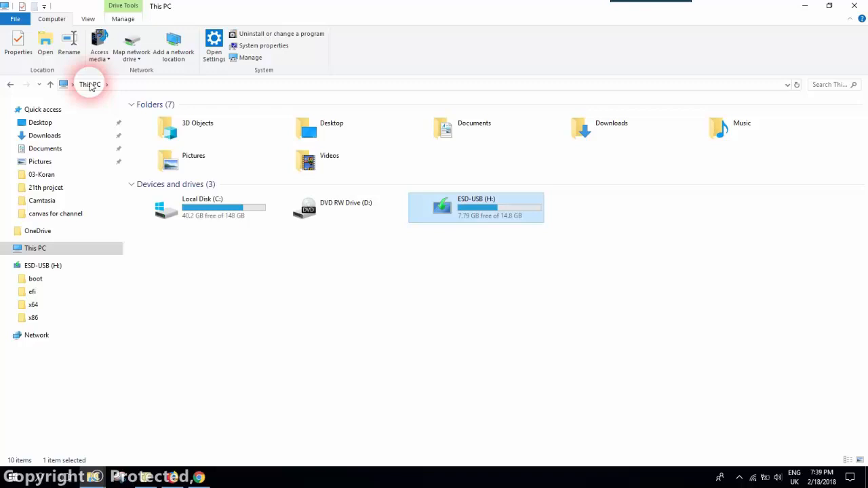
Step: Find Windows Settings by searching for "settings" and open the Recovery options within Update & Security
left_click(14, 477)
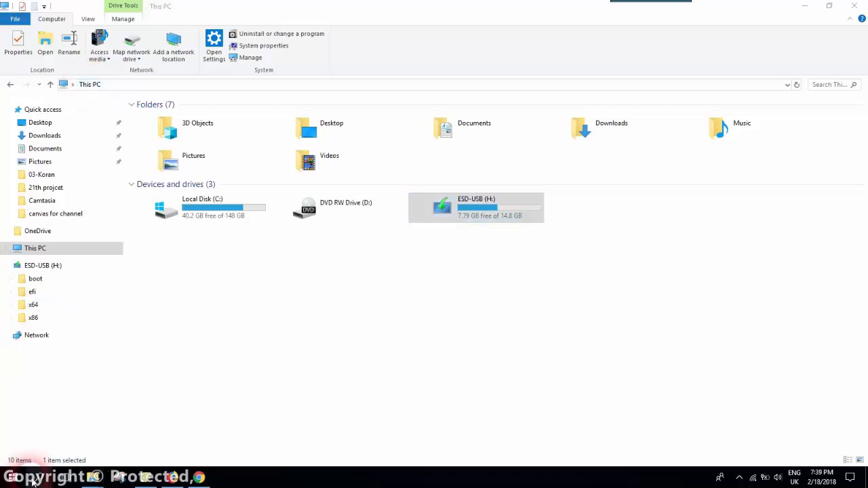
type("se")
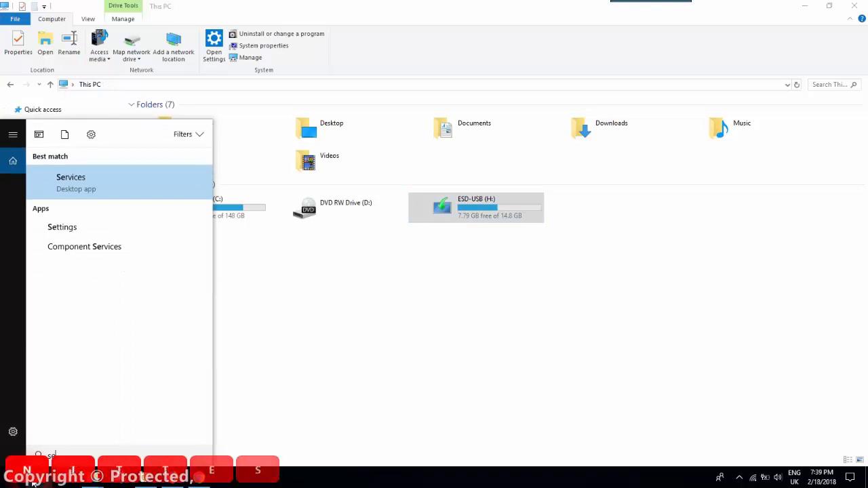
type("ttings")
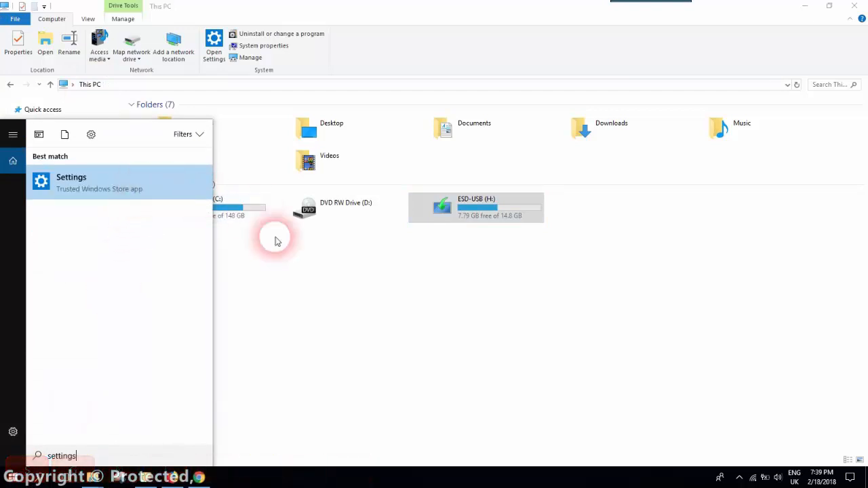
left_click(210, 182)
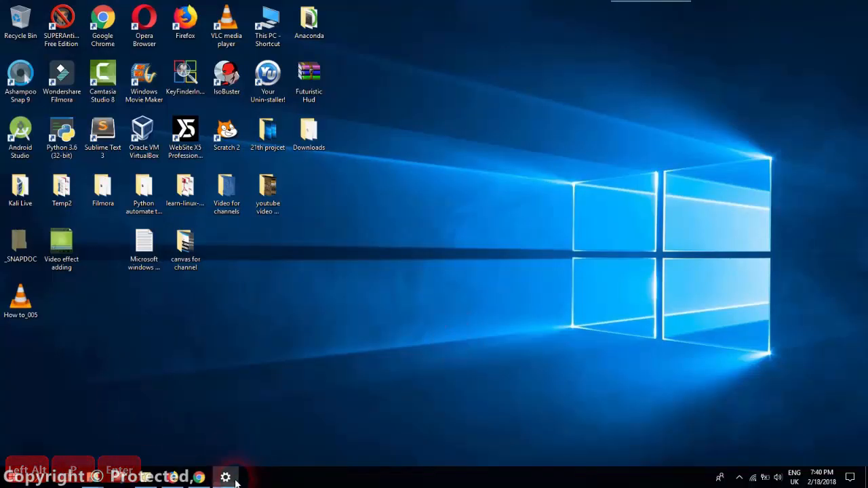
left_click(232, 479)
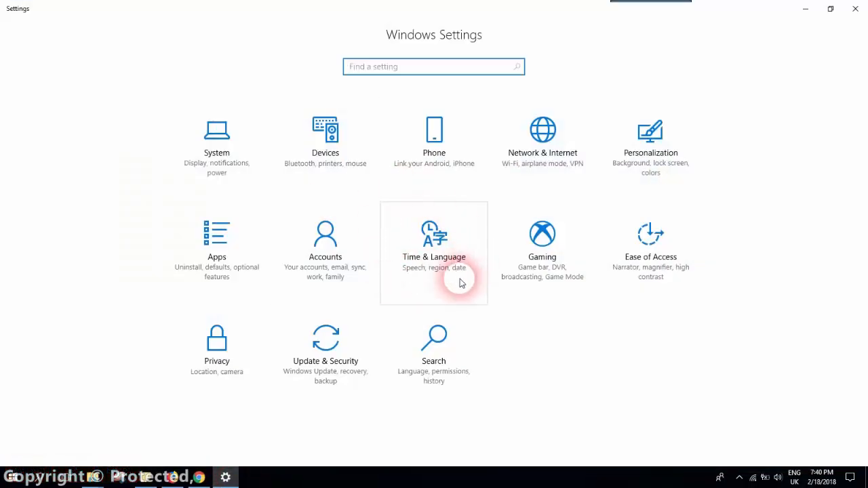
left_click(326, 339)
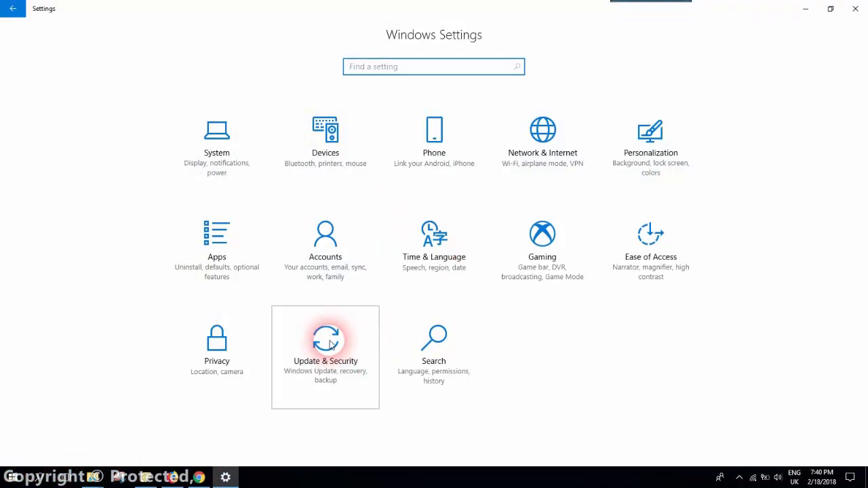
left_click(86, 226)
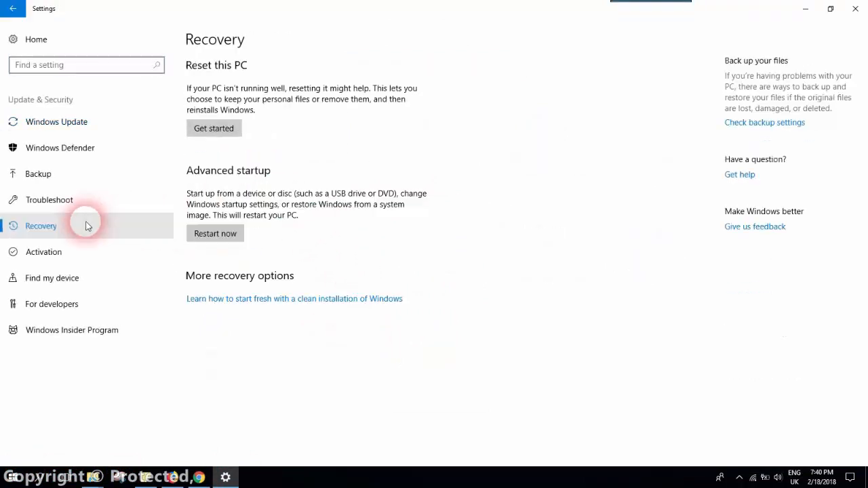